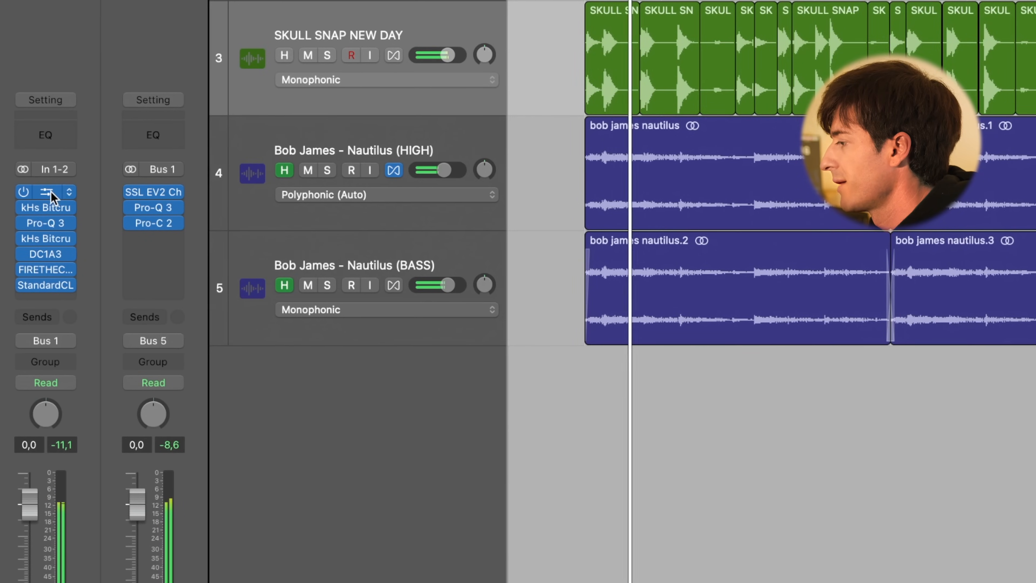
Open the Abbey Road Vinyl plug-in on the SKULL SNAP NEW DAY track, review its settings and close it.
left_click(74, 191)
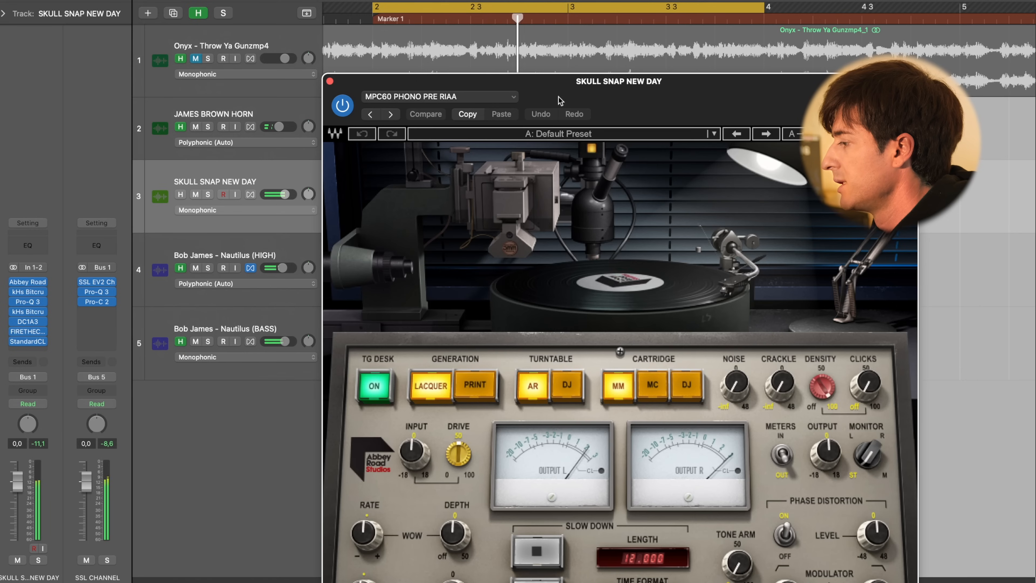
left_click_drag(558, 100, 475, 0)
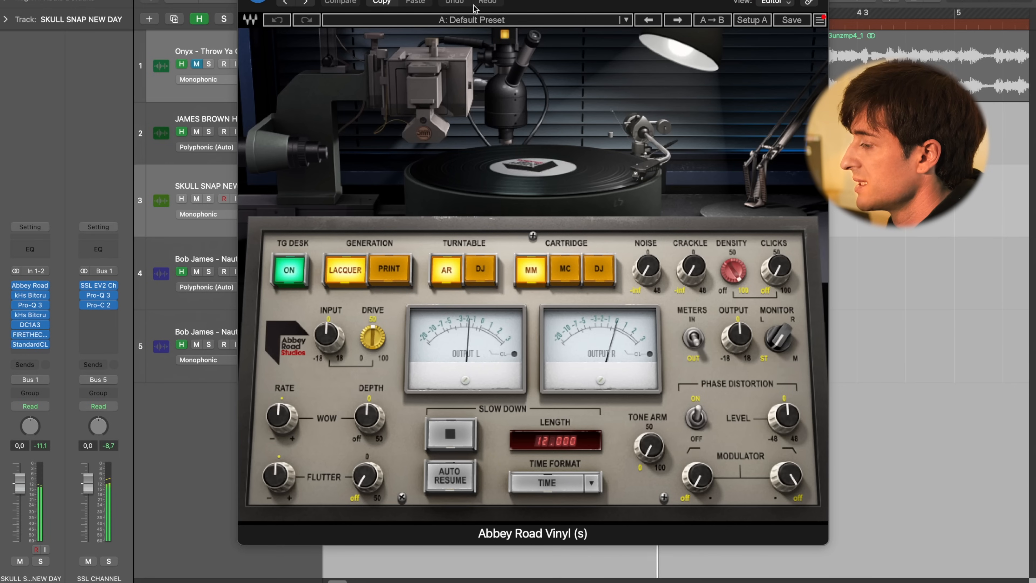
left_click(246, 1)
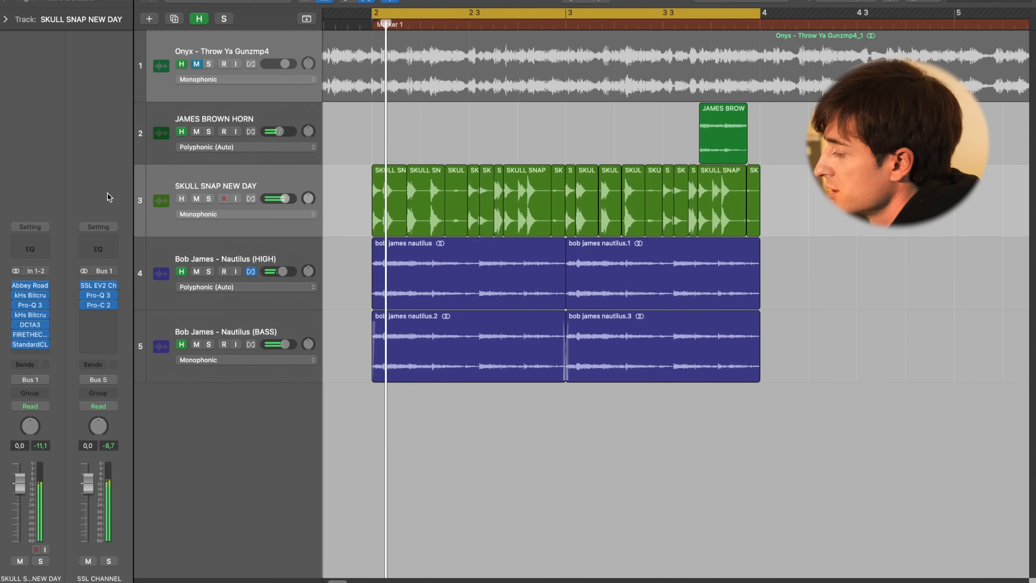
Inspect the first kHs Bitcrush on SKULL SNAP NEW DAY, covering Bits, ADC Q and sample rate, and compare the sound with it bypassed.
left_click(27, 297)
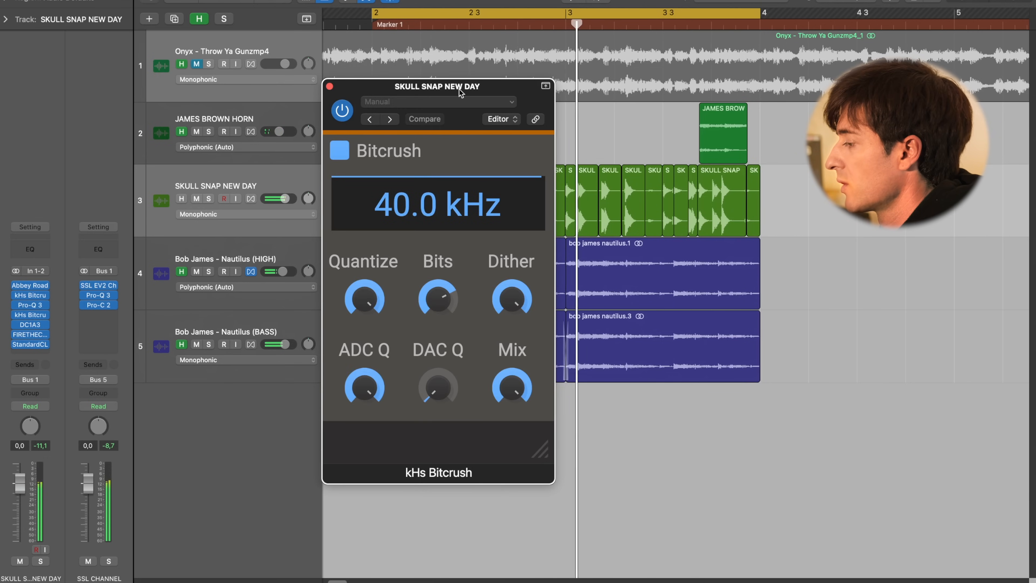
left_click_drag(462, 88, 539, 74)
mouse_move(520, 283)
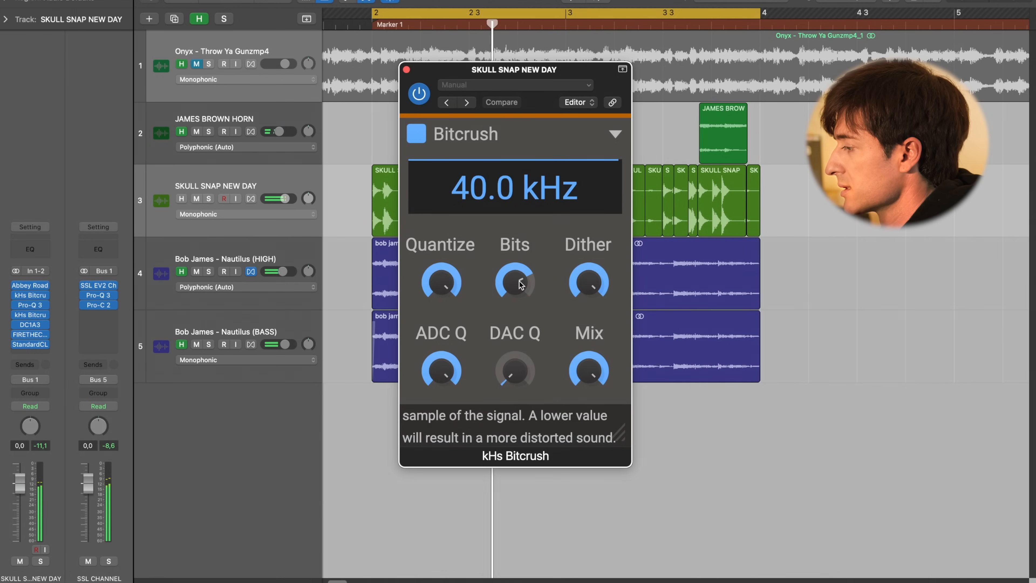
mouse_move(442, 376)
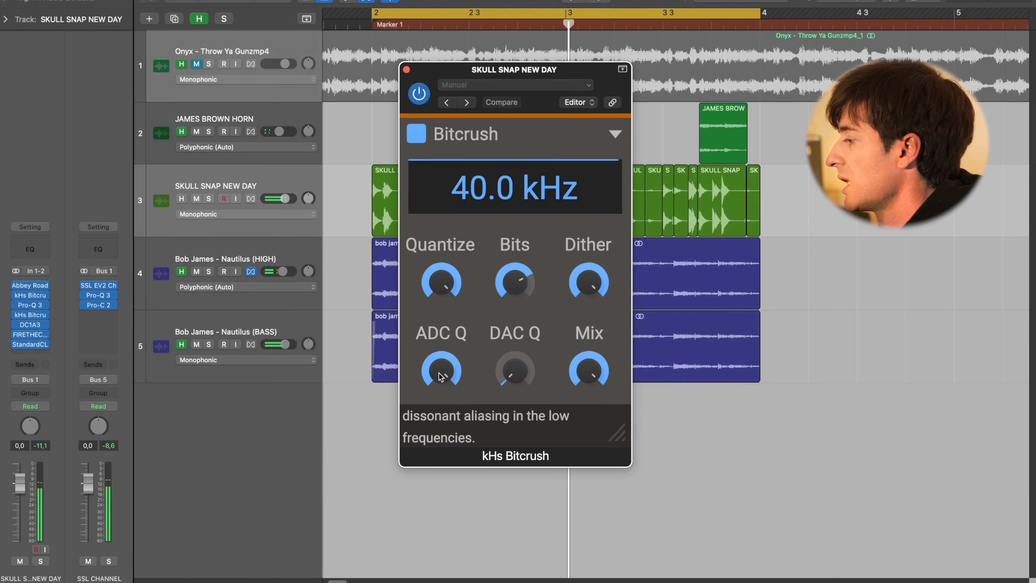
mouse_move(519, 200)
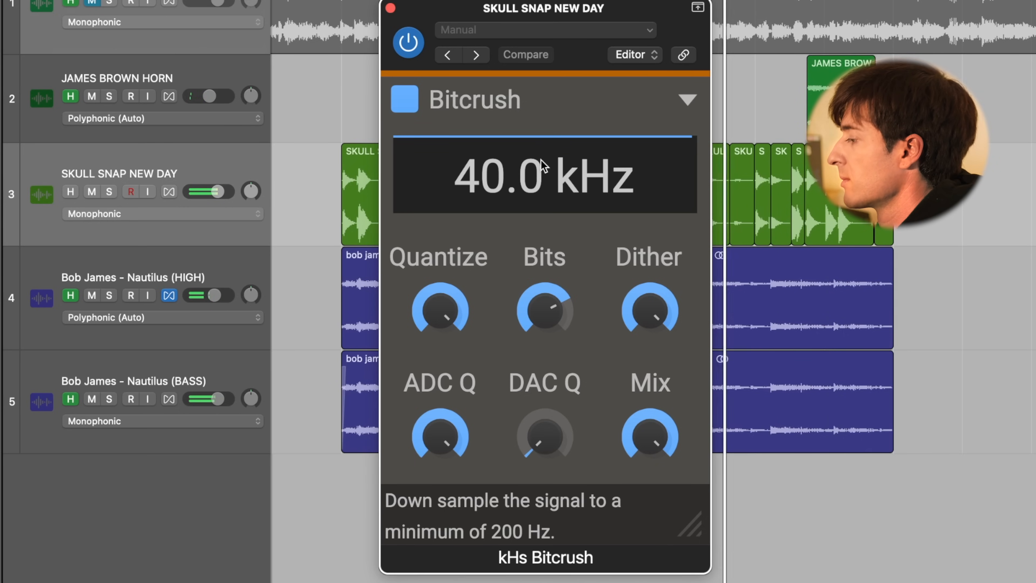
left_click(409, 45)
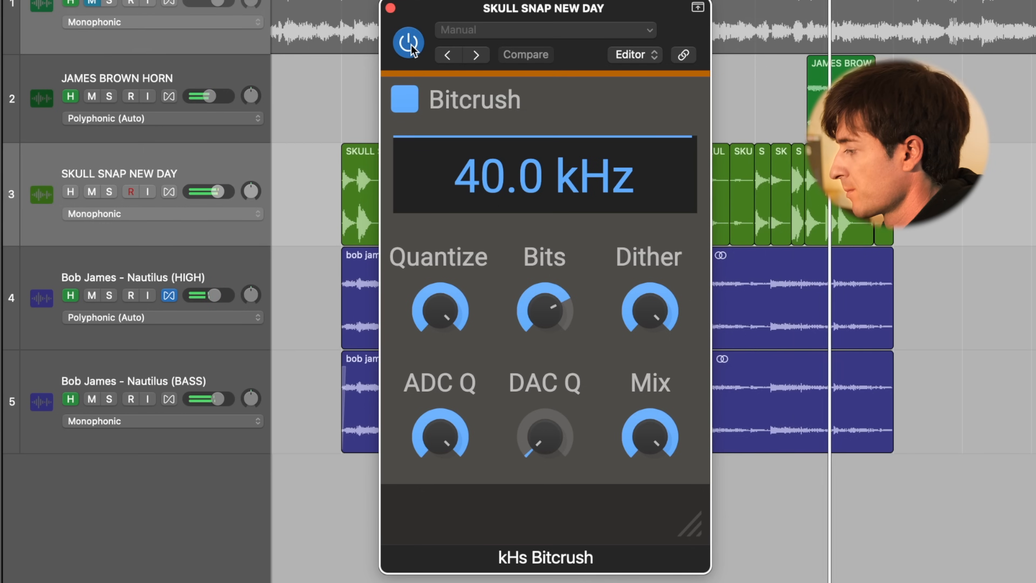
left_click(409, 44)
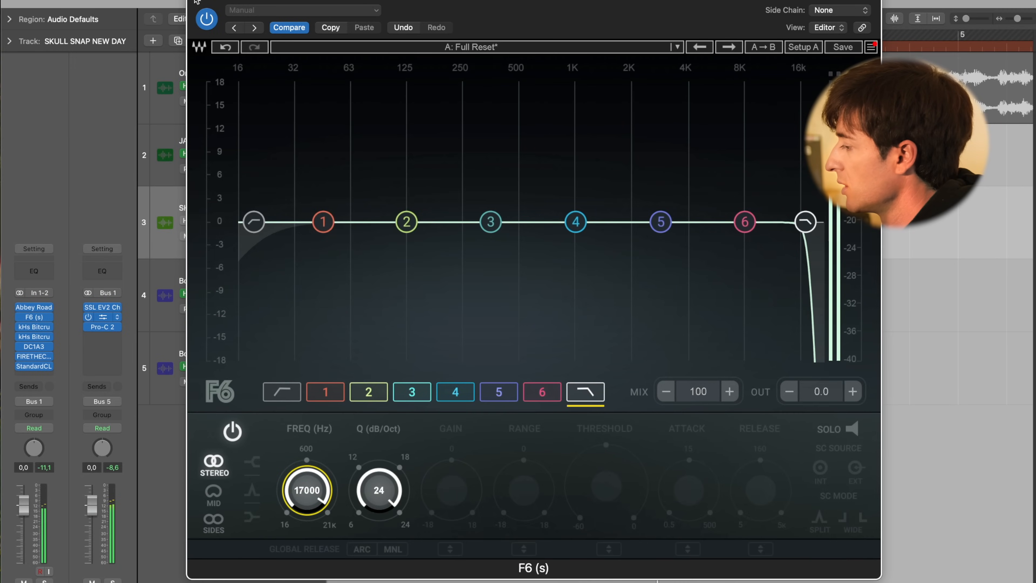
Close the F6 equalizer and check which bus the SKULL SNAP NEW DAY track's output is routed to.
left_click(196, 1)
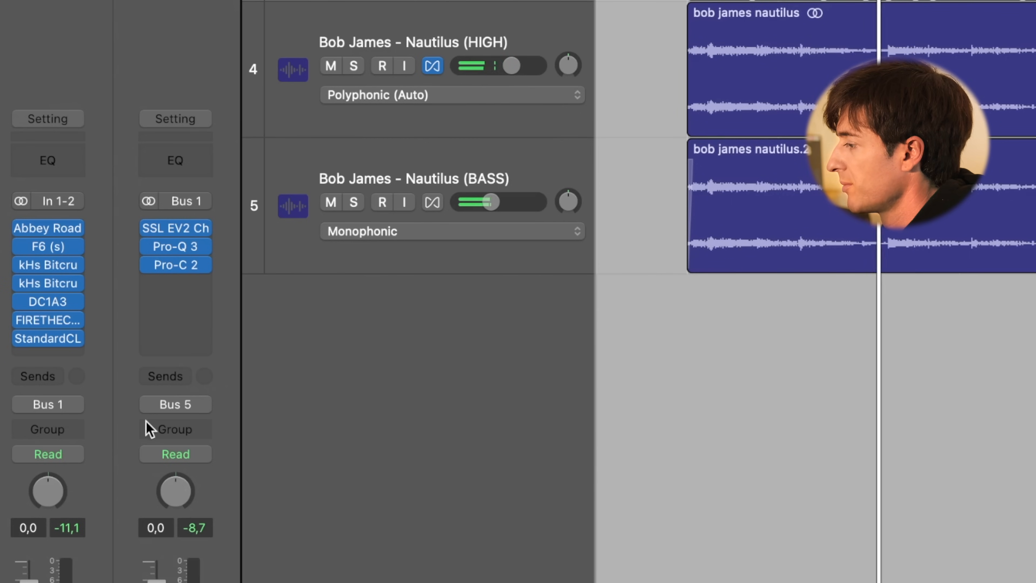
left_click(62, 405)
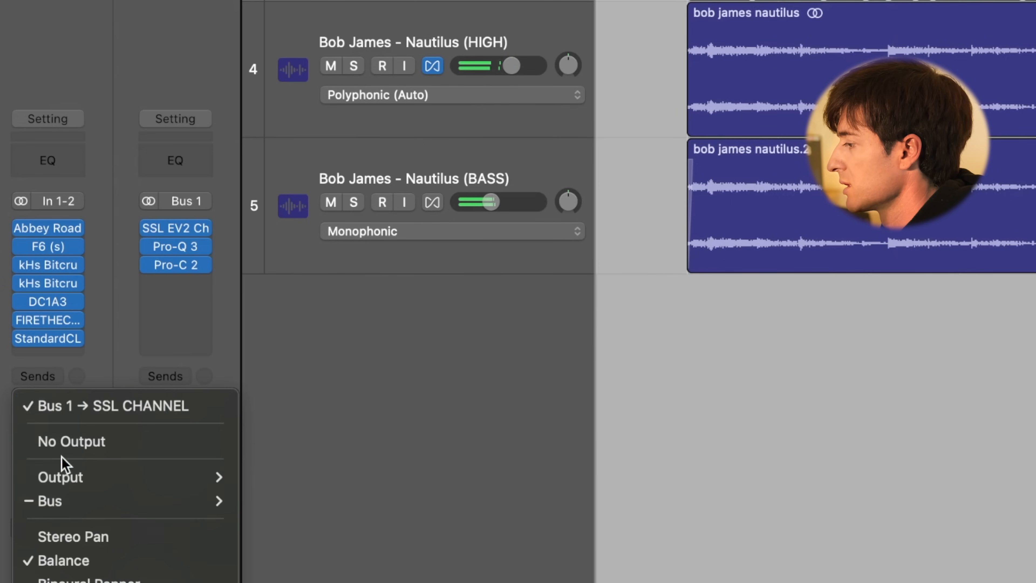
mouse_move(66, 501)
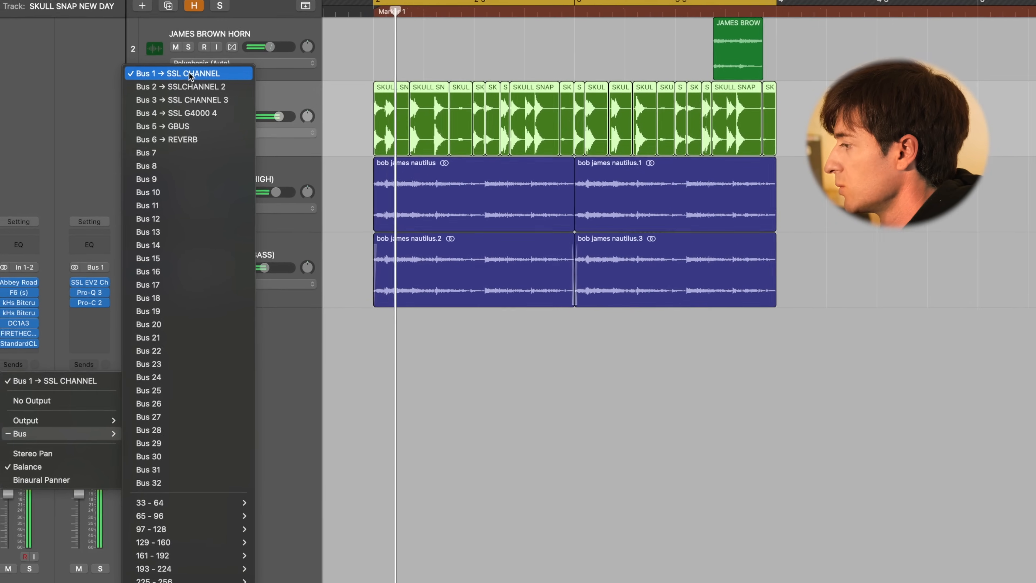
left_click(151, 56)
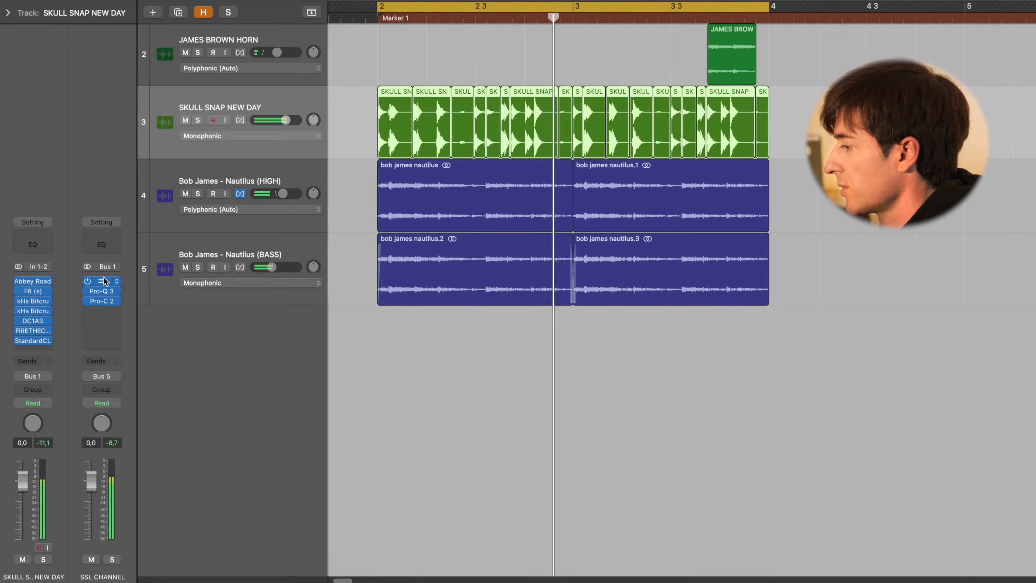
Open the SSL EV2 Channel plug-in on the SSL CHANNEL bus and toggle its bypass to compare the sound.
left_click(102, 281)
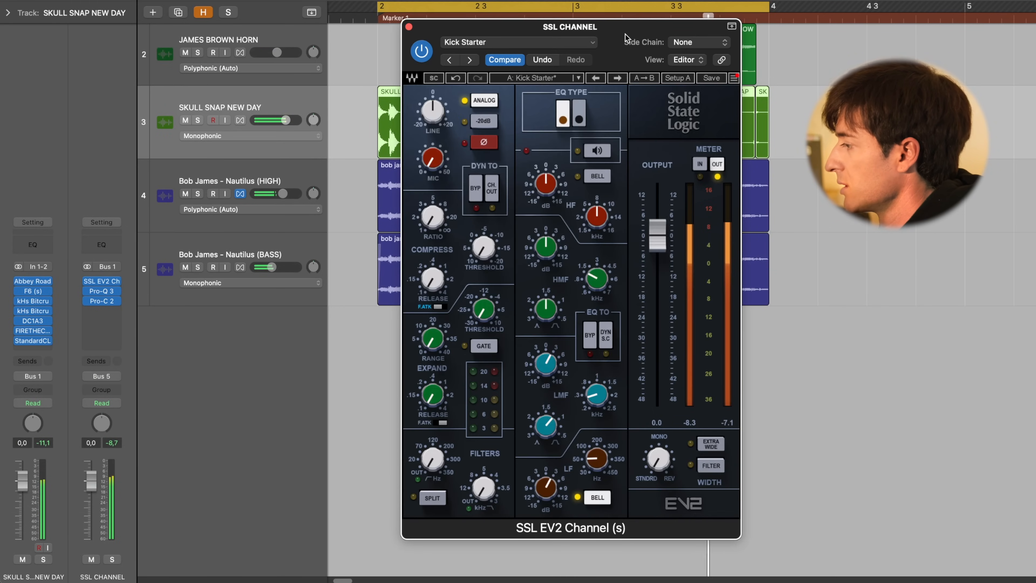
mouse_move(625, 33)
left_mouse_down()
mouse_move(659, 17)
mouse_move(630, 4)
mouse_move(624, 21)
left_mouse_up()
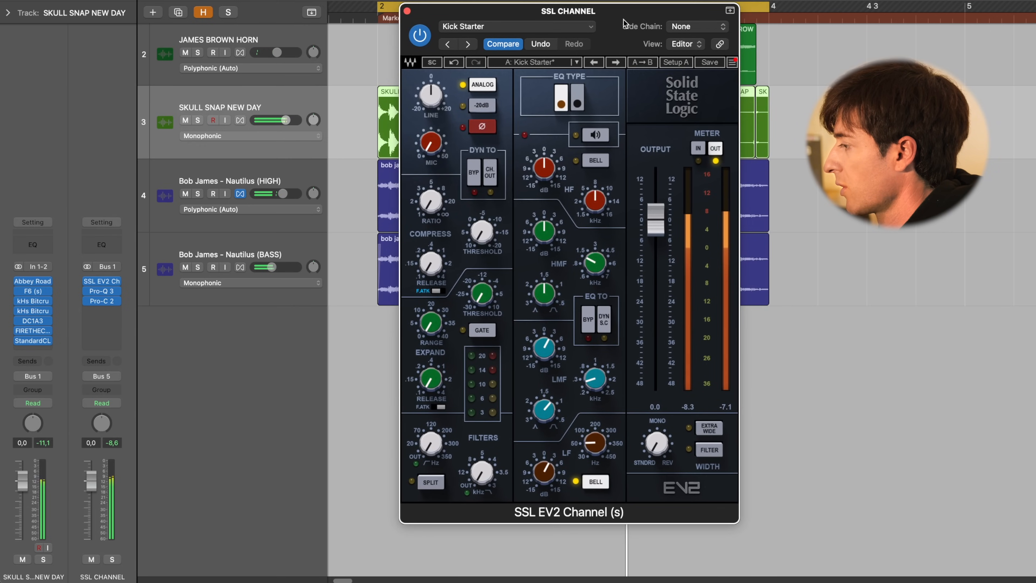
left_click(423, 40)
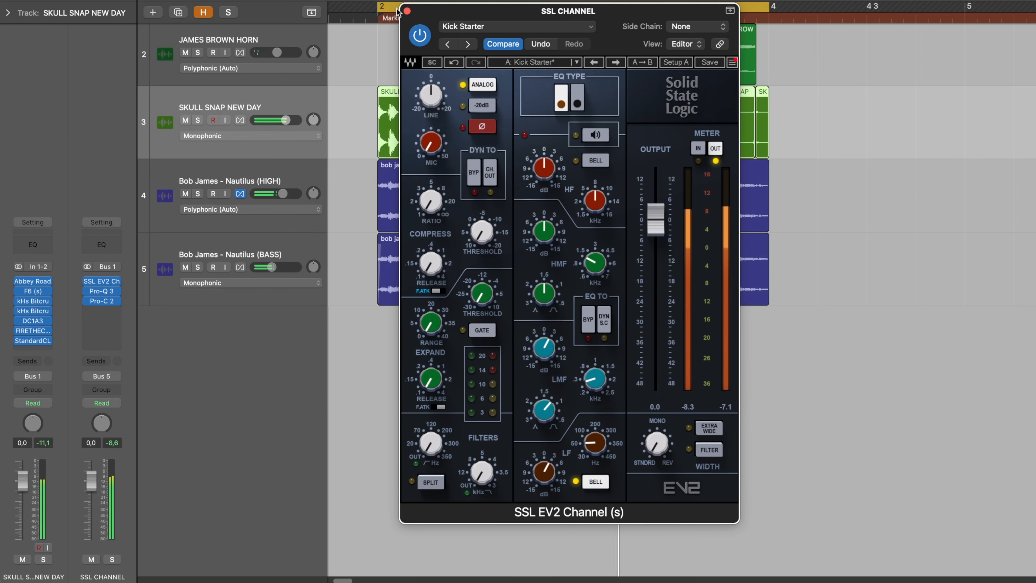
View the channel strips of the Bob James - Nautilus HIGH and BASS tracks and close the SSL plug-in window.
left_click(211, 178)
left_click(213, 236)
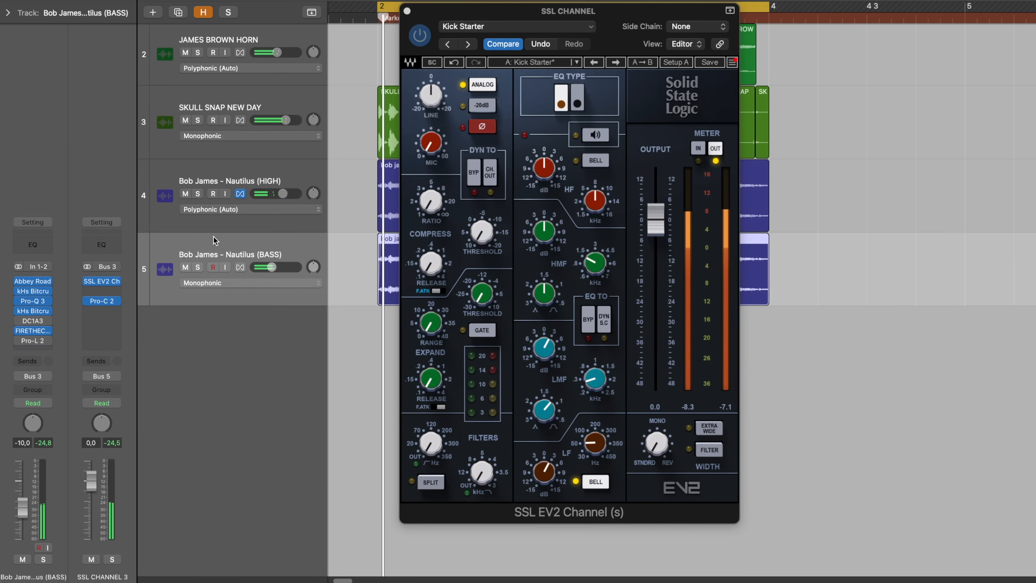
left_click(407, 11)
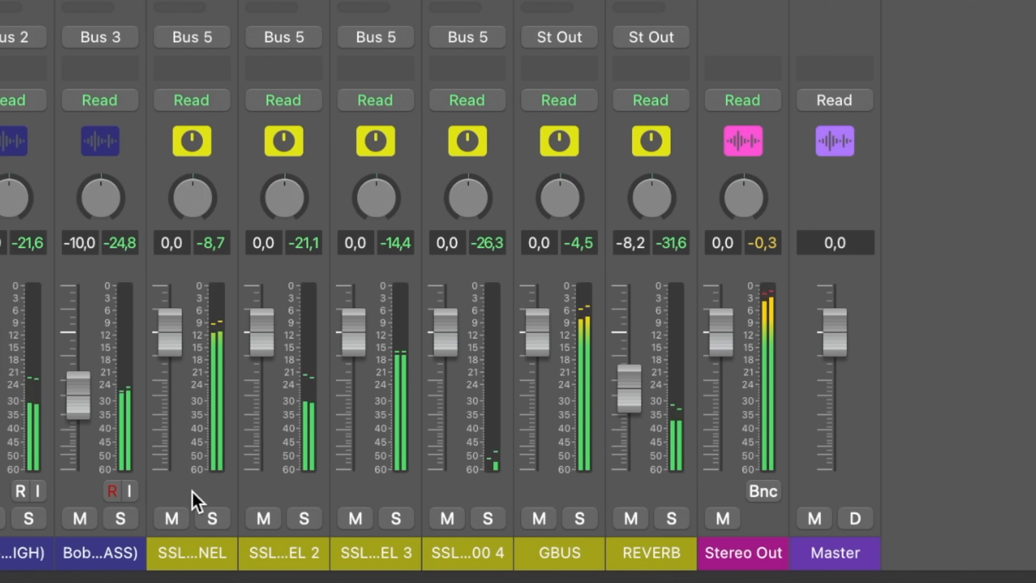
Select the four SSL bus channels in the mixer and set their output to Bus 5 → GBUS.
left_click(191, 498)
left_click_drag(284, 505, 461, 500)
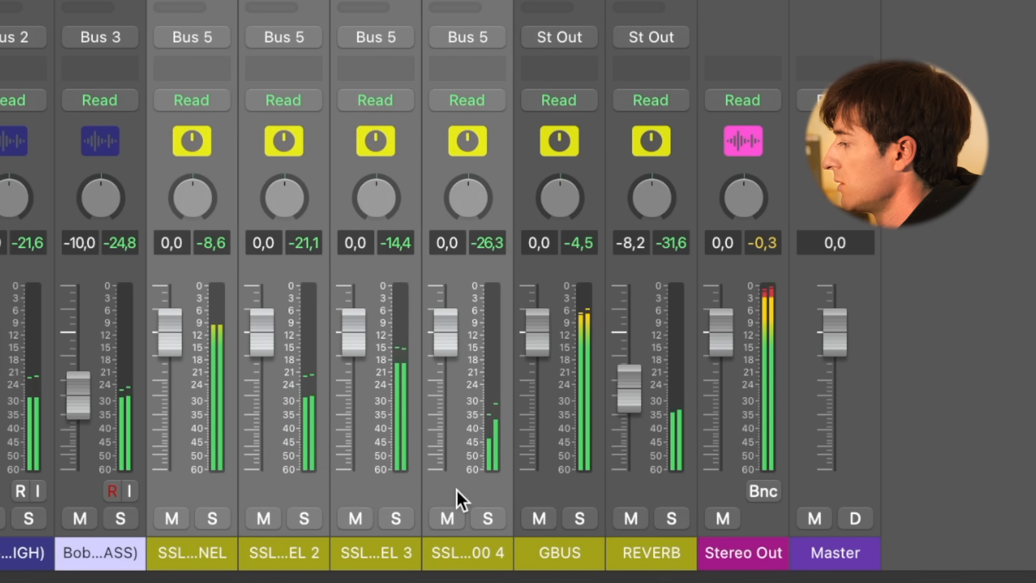
left_click(208, 45)
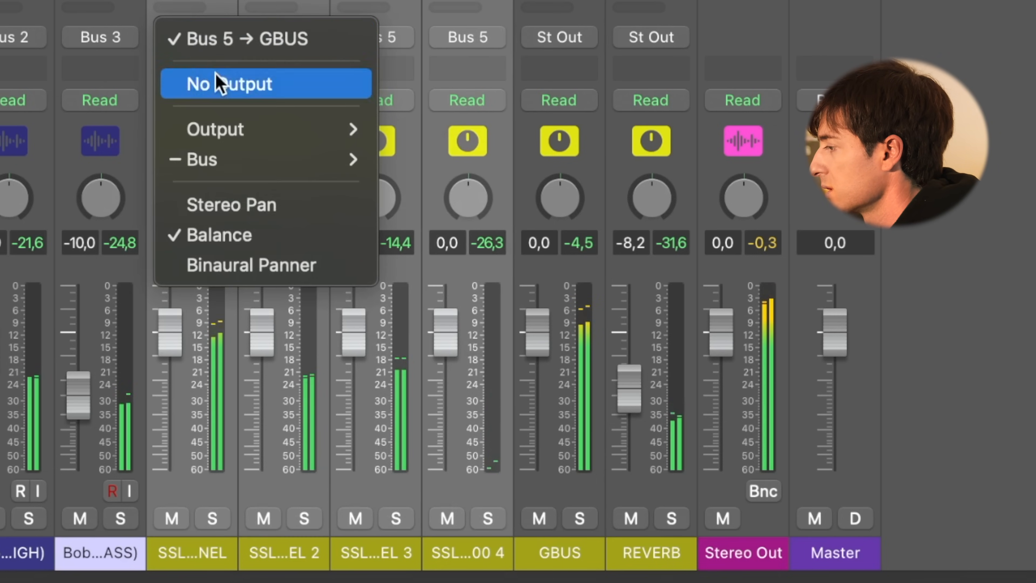
mouse_move(234, 159)
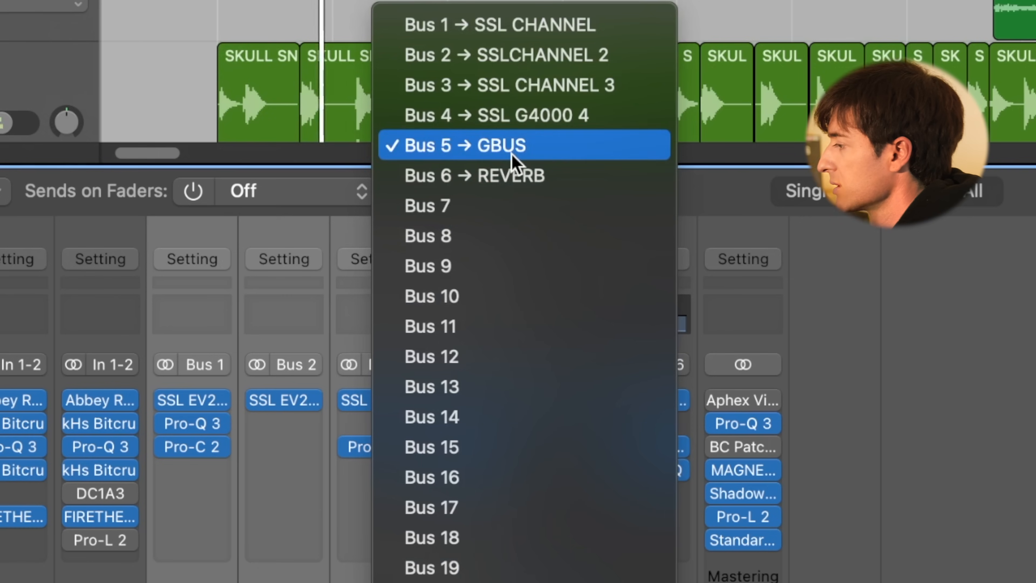
left_click(514, 165)
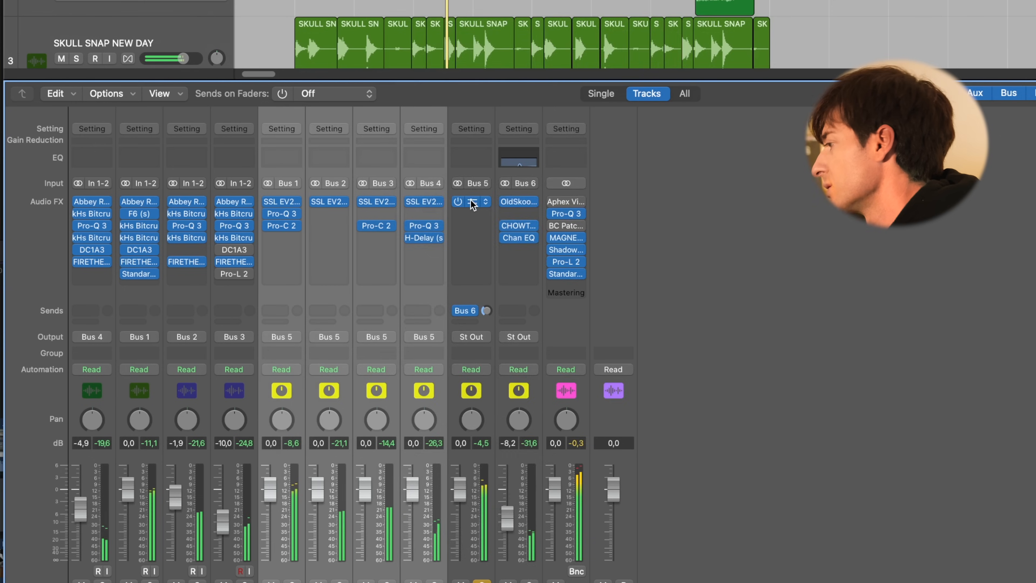
Switch the UAD Studer A800 on the Stereo Out back on and name its saved preset Studer Tape.
left_click(559, 401)
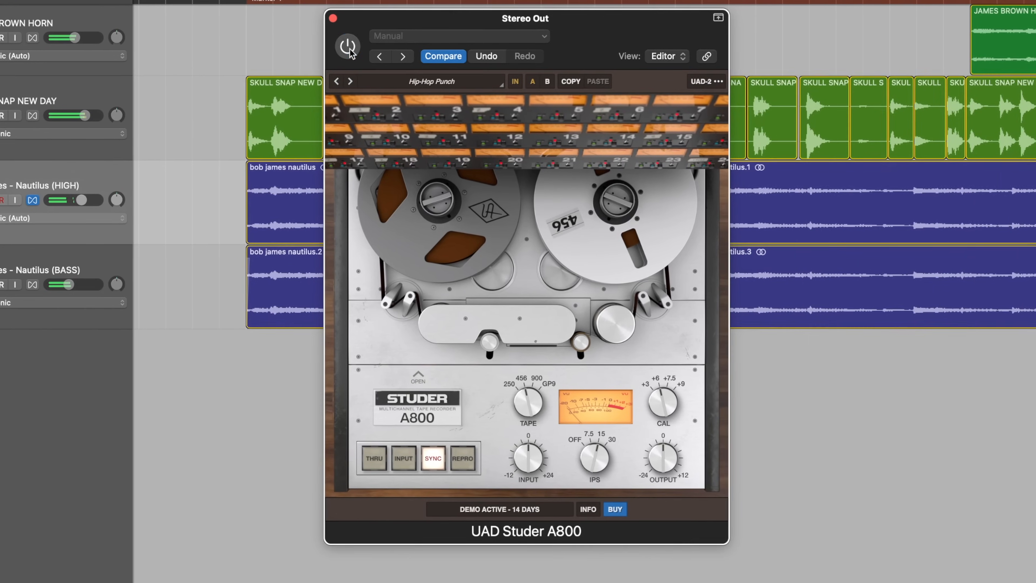
left_click(353, 54)
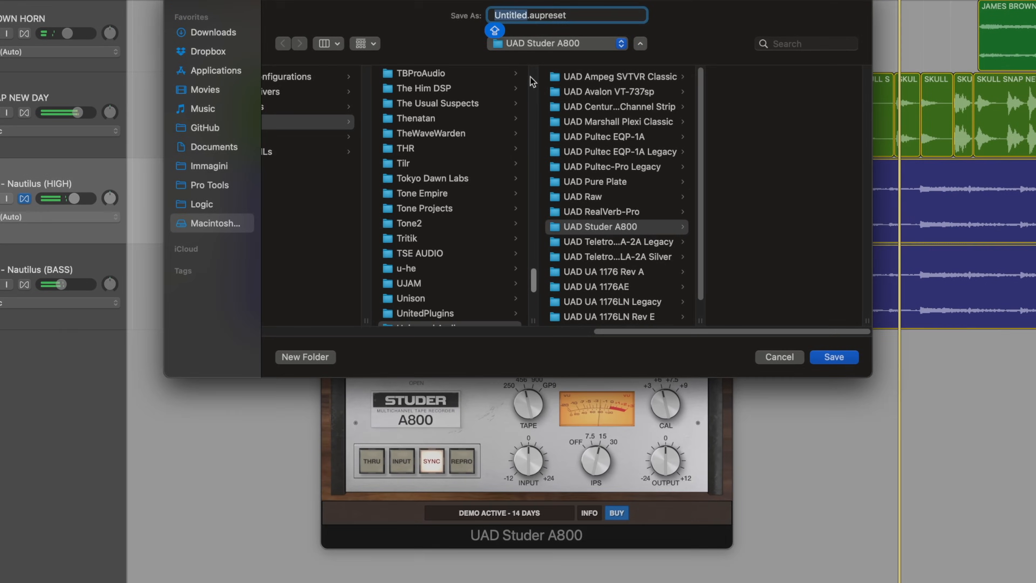
type("Studer Tape")
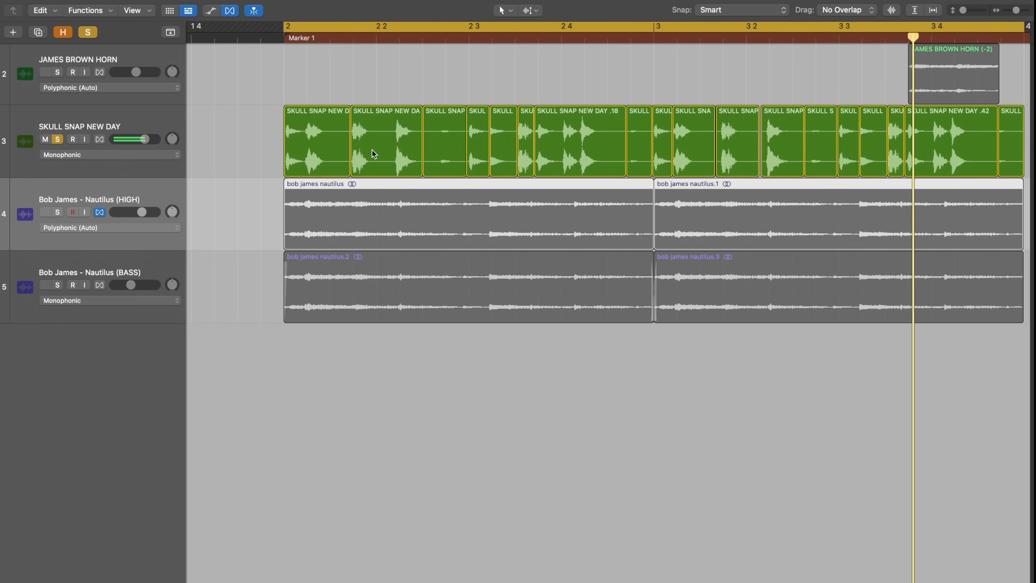
Select individual drum chops along the soloed SKULL SNAP NEW DAY track one by one, ending on the .18 region.
left_click(374, 154)
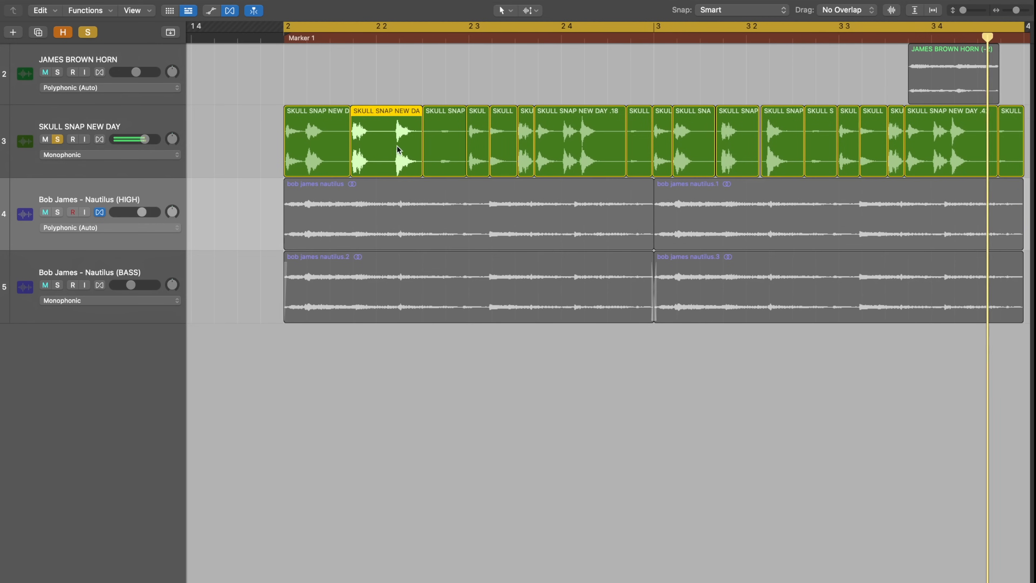
left_click(451, 149)
left_click(477, 151)
left_click(500, 153)
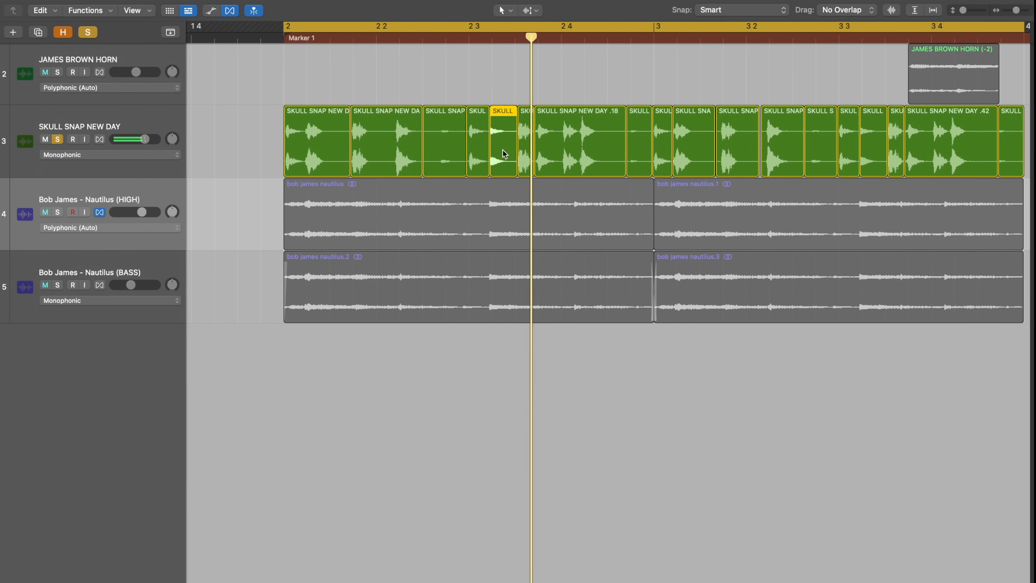
left_click(538, 154)
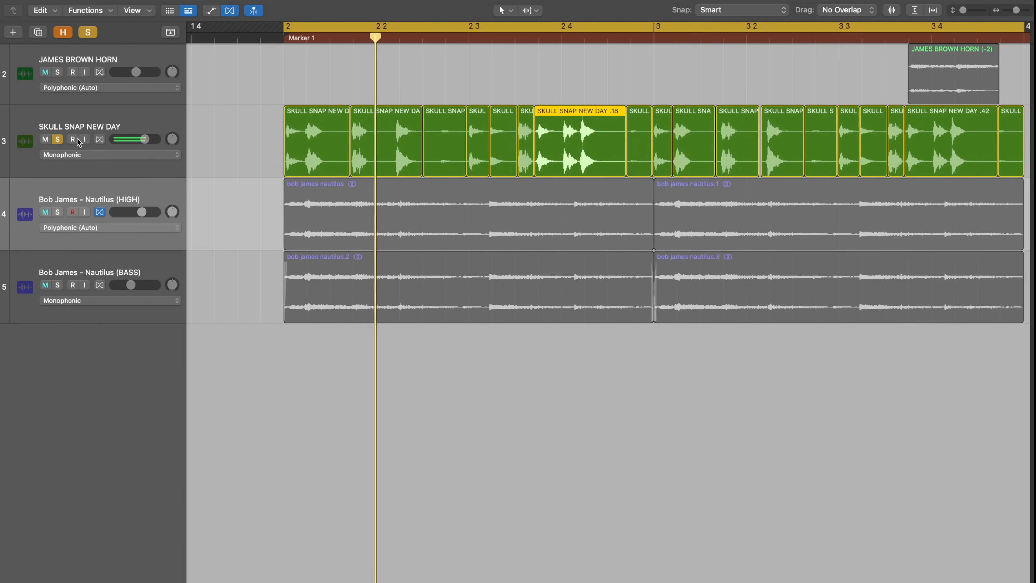
Audition the horn and Bob James - Nautilus tracks soloed without the drums, and add SKULL SNAP NEW DAY back to the solo.
left_click(58, 140)
left_click(56, 211)
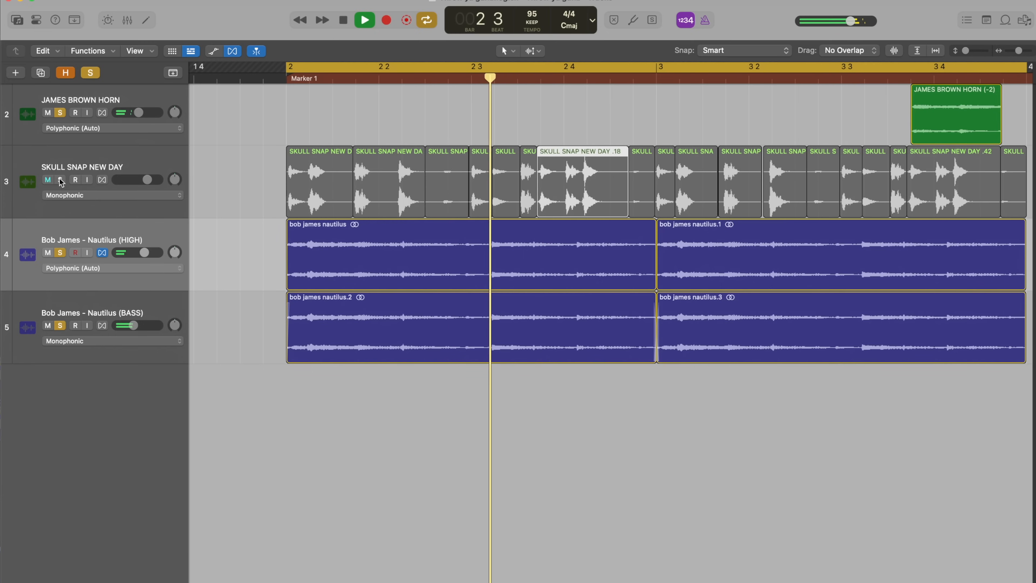
left_click(60, 180)
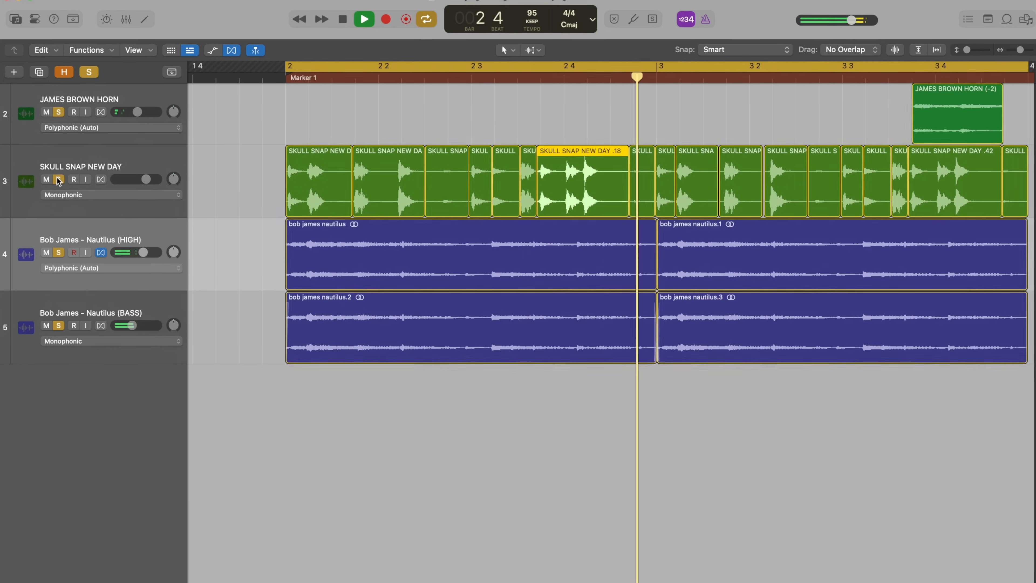